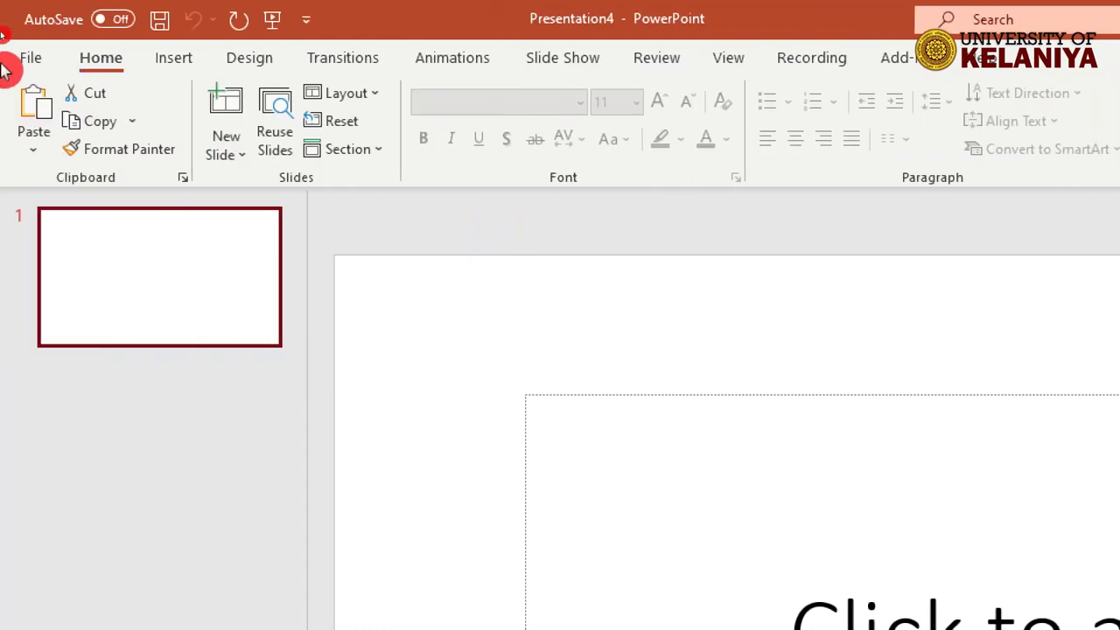
Examine the Insert and Home command groups on the ribbon, finishing with the Insert commands shown
left_click(167, 67)
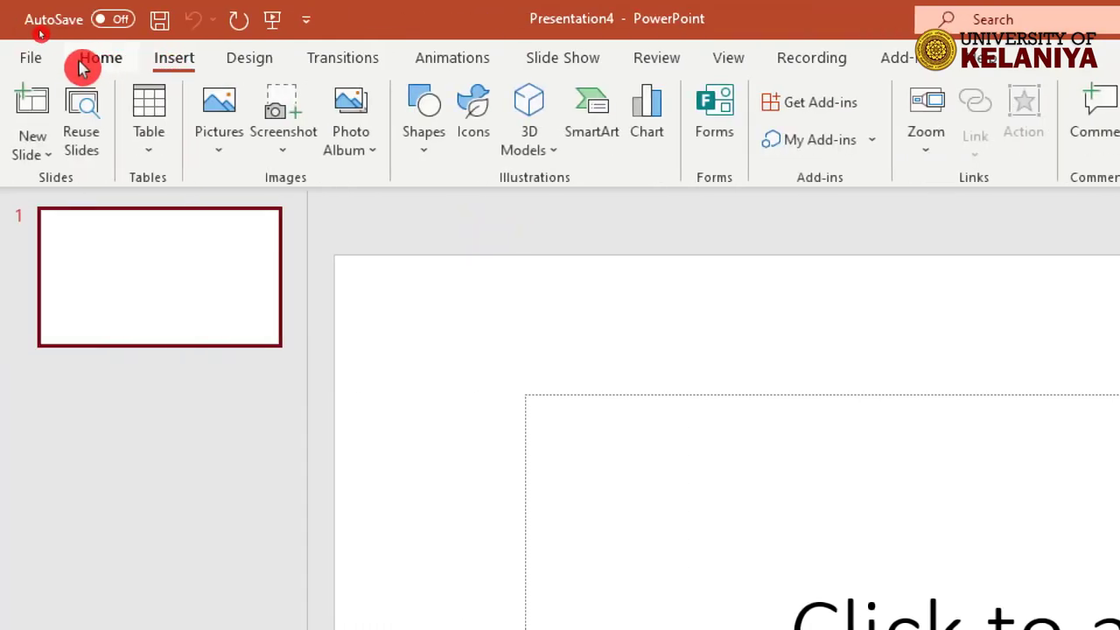
left_click(103, 63)
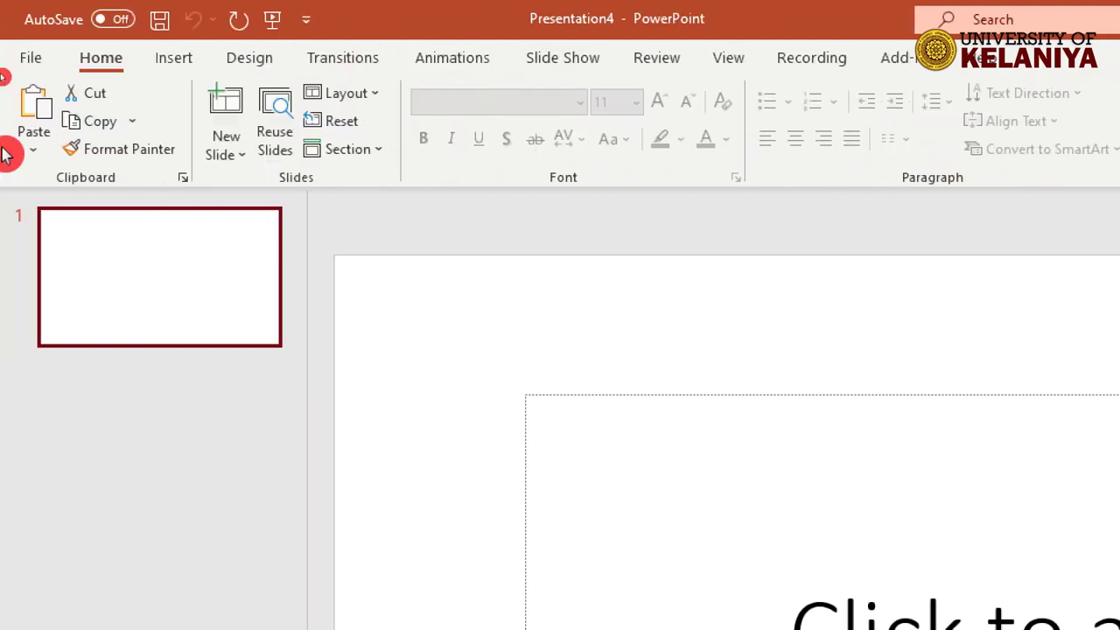
left_click(1082, 156)
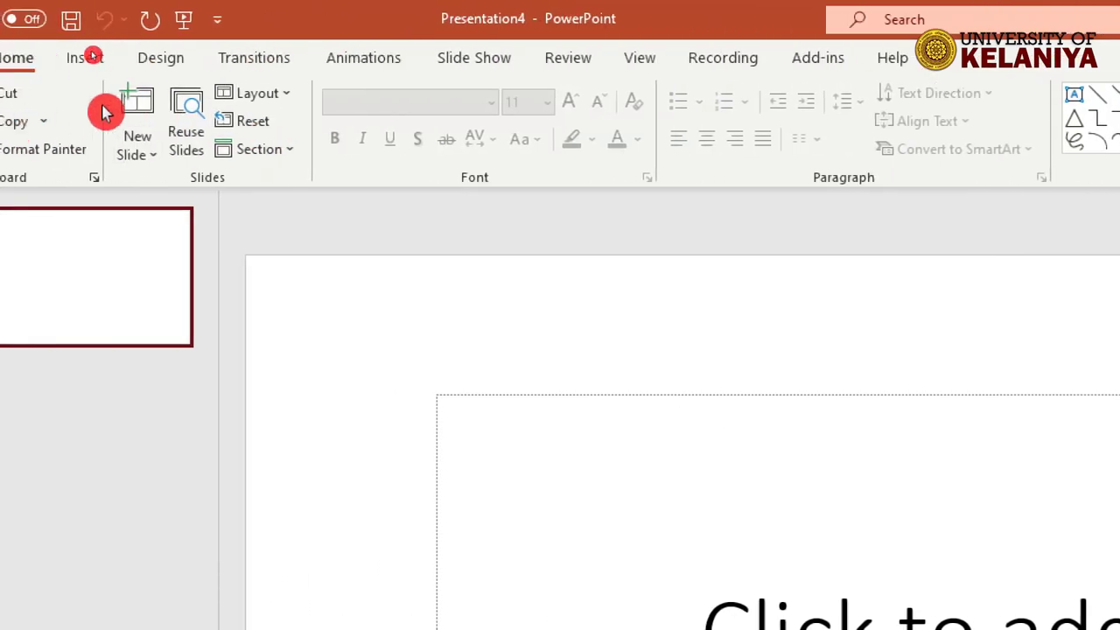
left_click(178, 62)
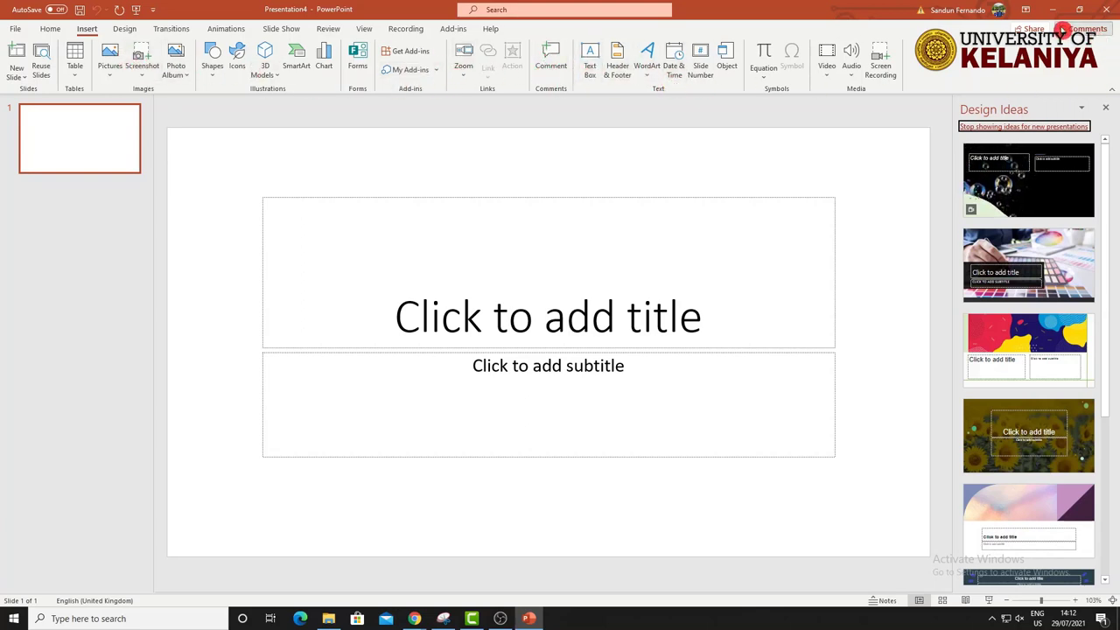
Collapse the ribbon and restore it with the Show Tabs and Commands display option
left_click(1027, 12)
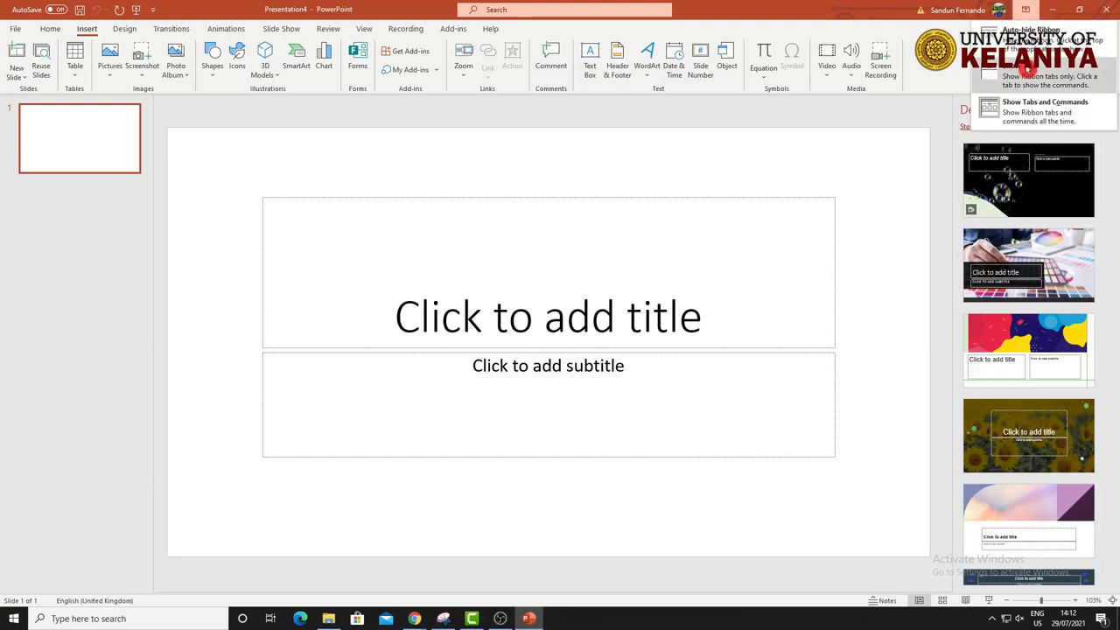
left_click(1037, 113)
left_click(1027, 13)
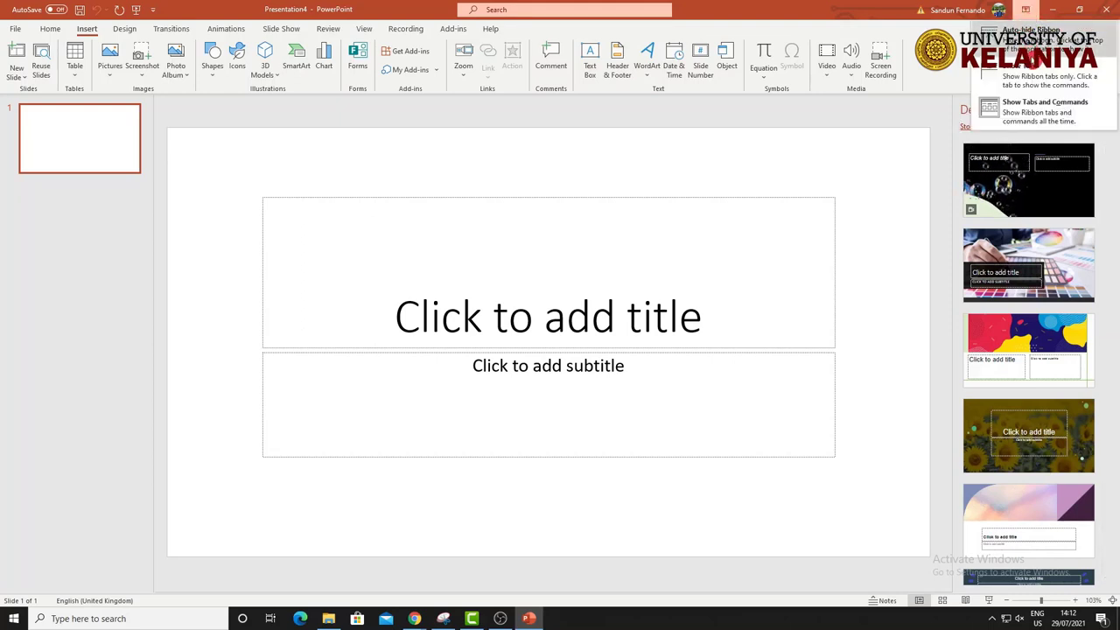
left_click(1026, 12)
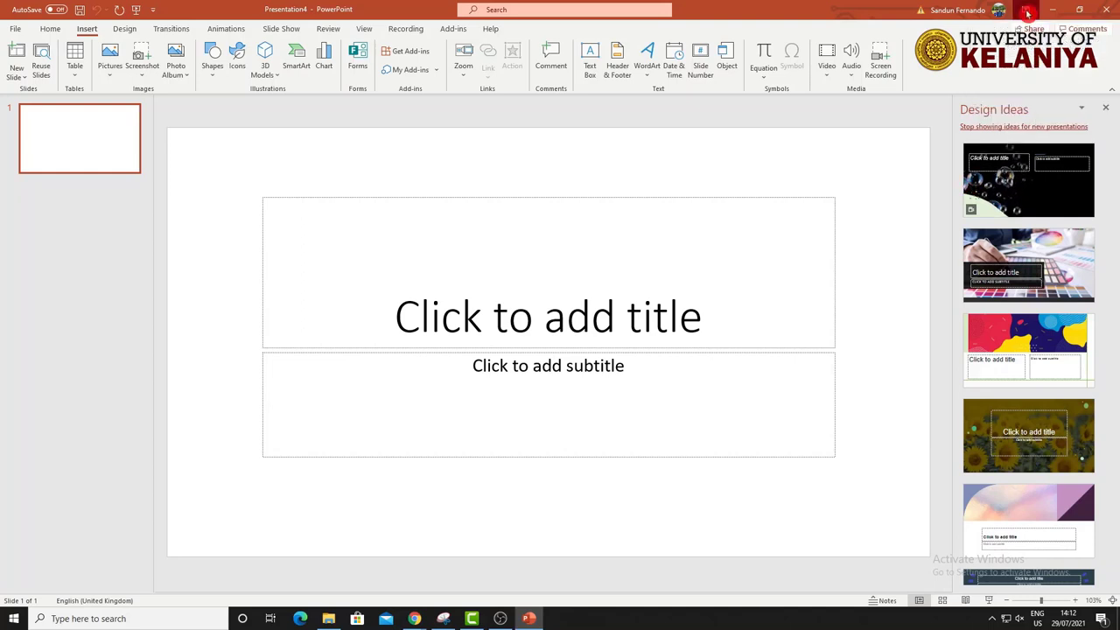
left_click(1113, 95)
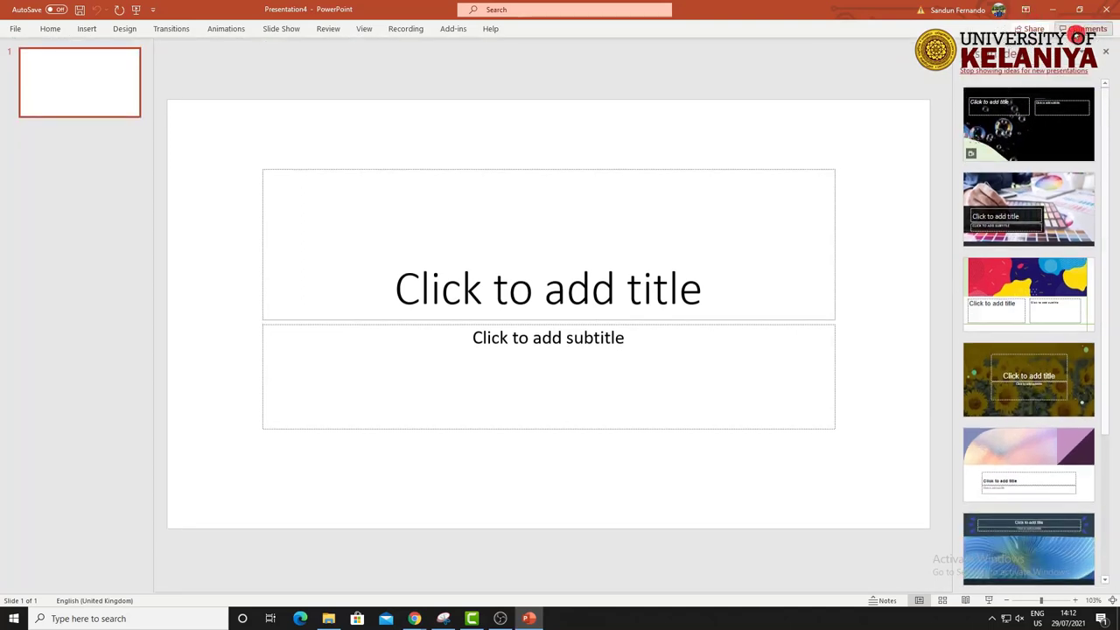
left_click(1027, 13)
left_click(1029, 113)
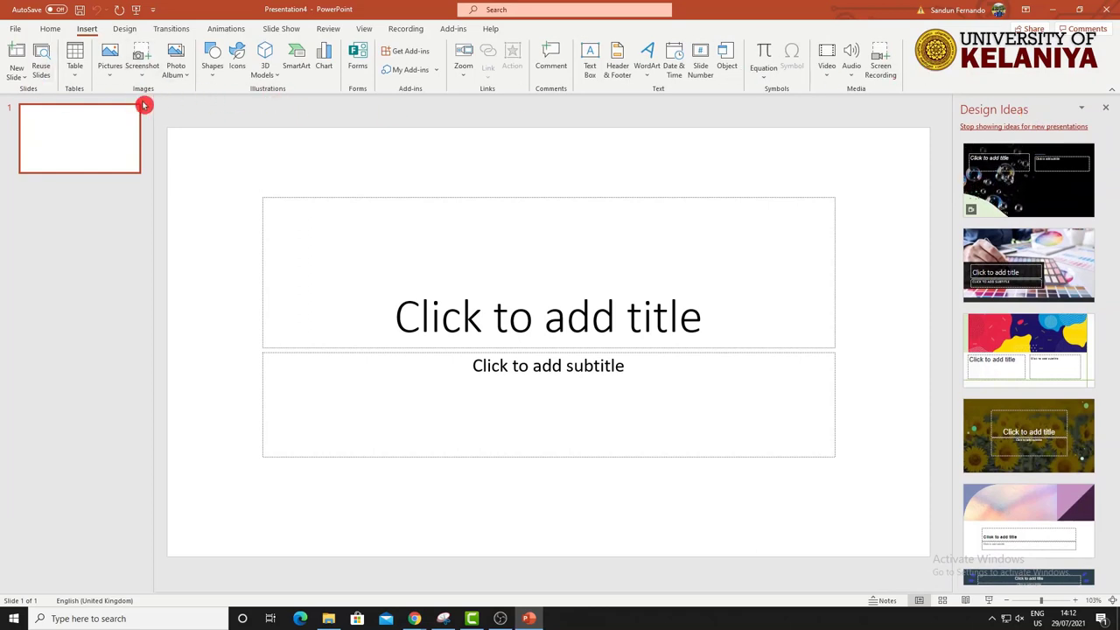
Look at the Home commands and the File start page, and return to the slide
left_click(50, 28)
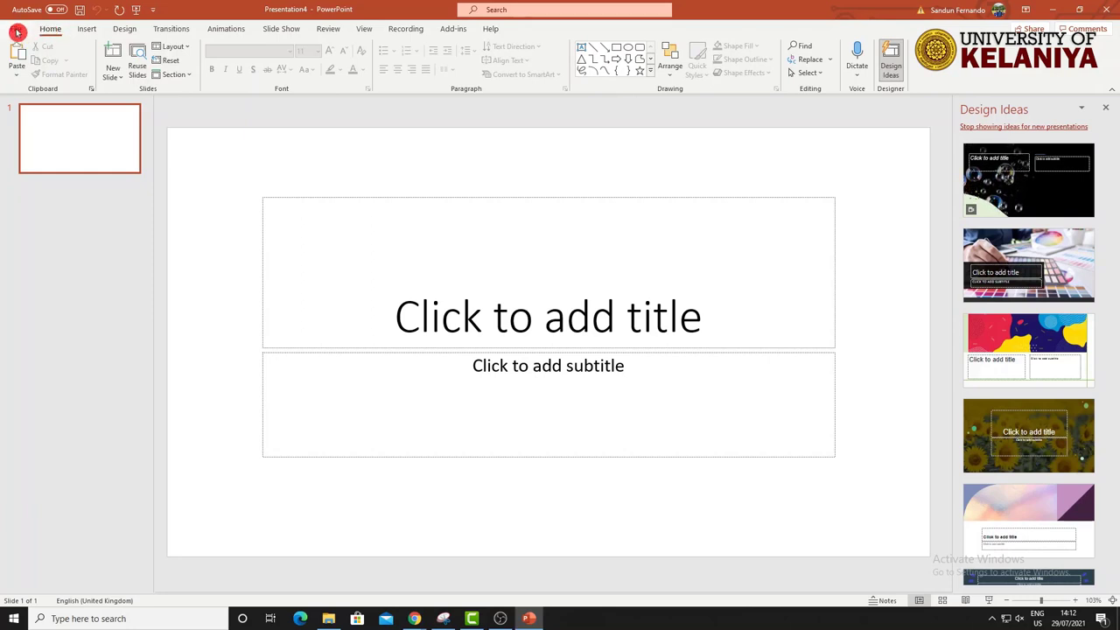
left_click(16, 33)
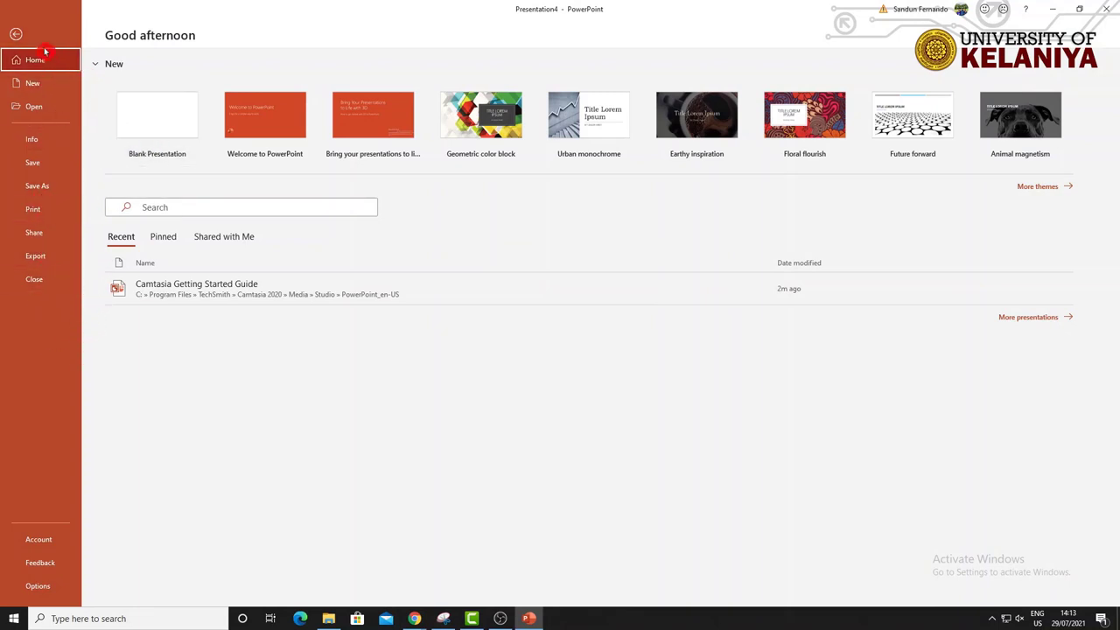
left_click(16, 34)
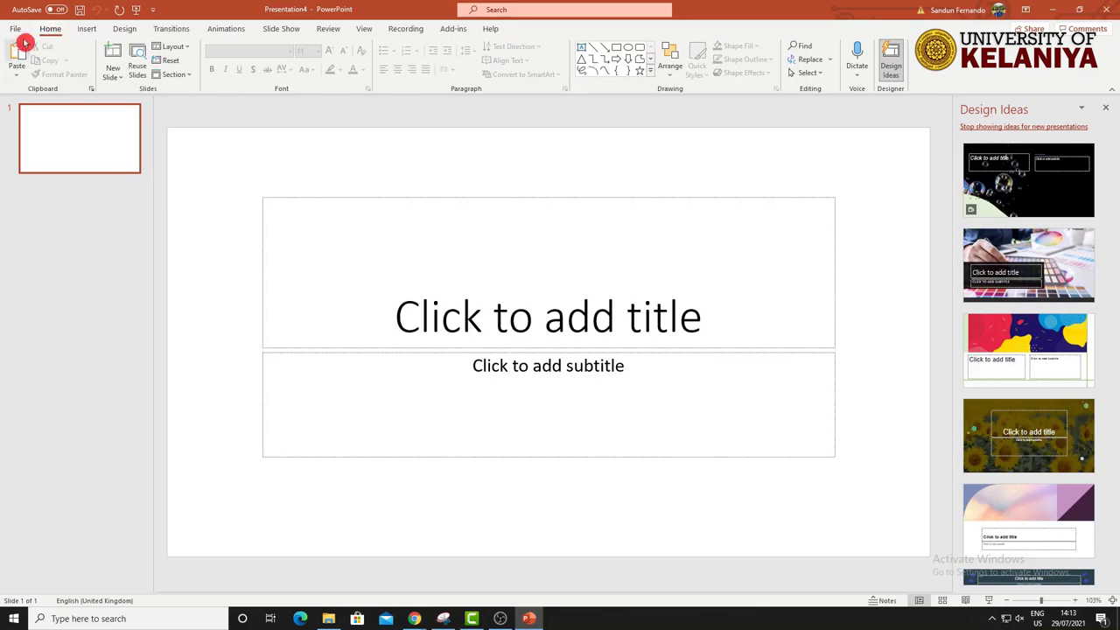
Start saving the new presentation on This PC and browse for a location from the Documents folder
left_click(17, 32)
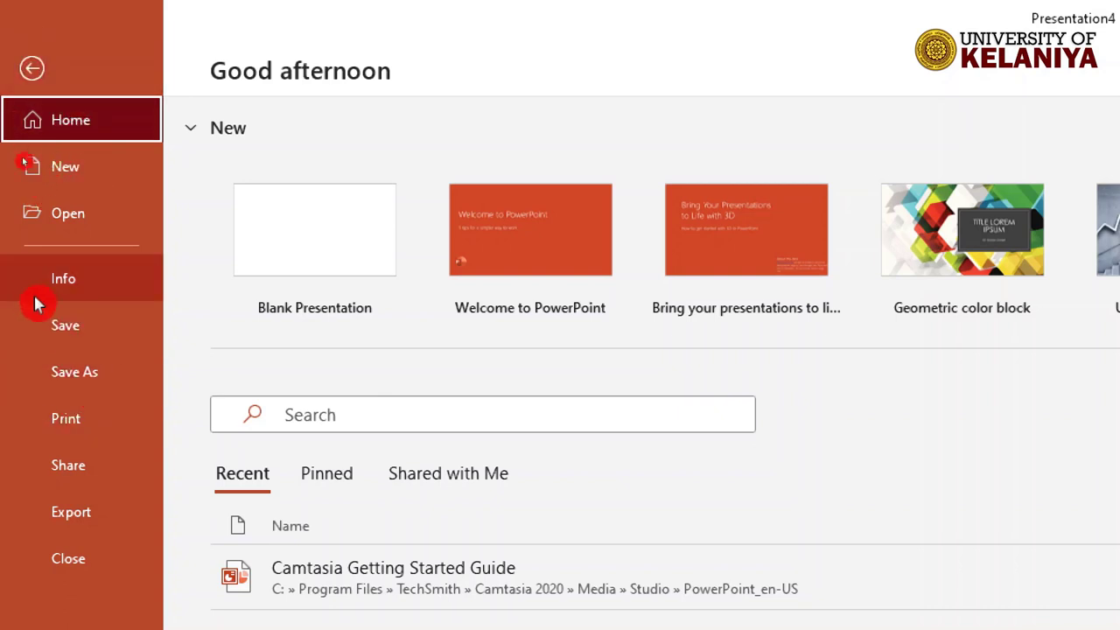
left_click(70, 326)
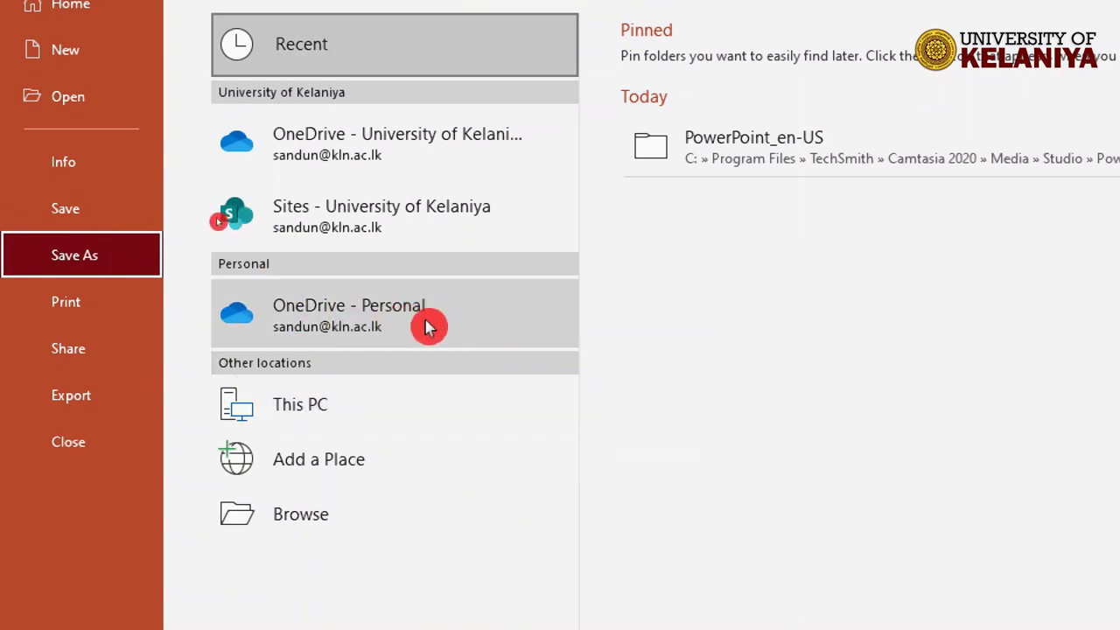
left_click(302, 414)
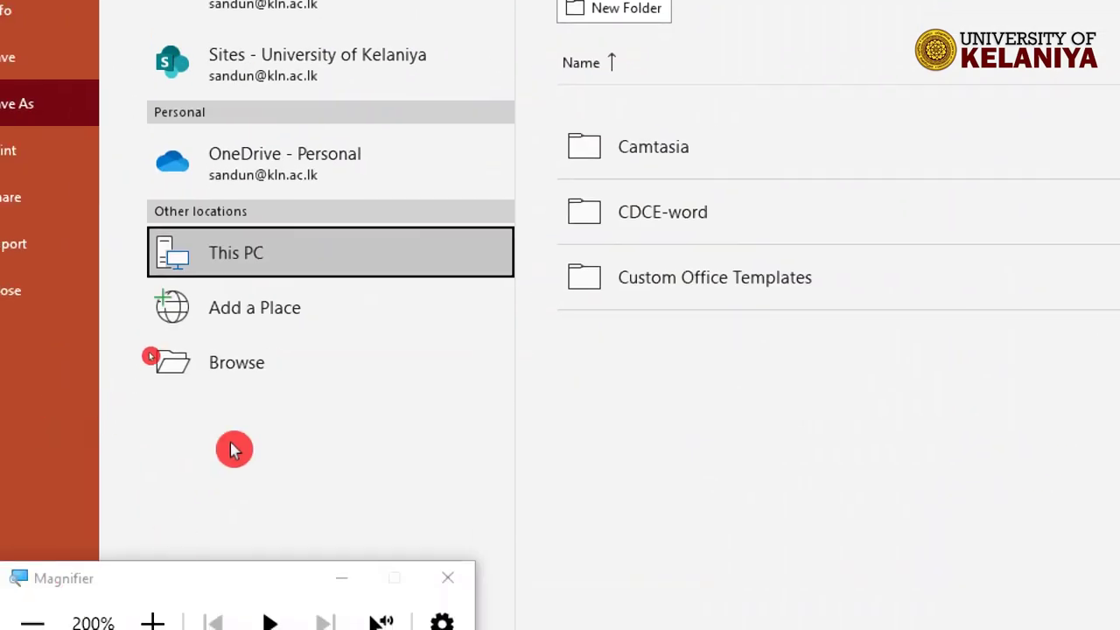
left_click(263, 371)
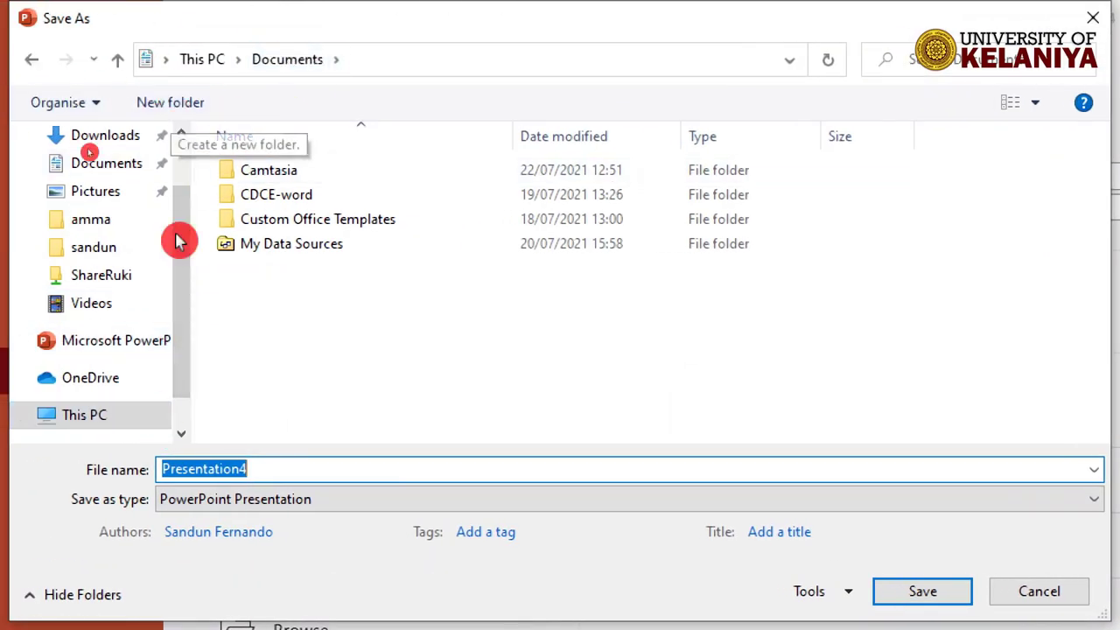
Create a folder named CDCE-COMP1014 in Documents and open it as the save location
left_click(196, 107)
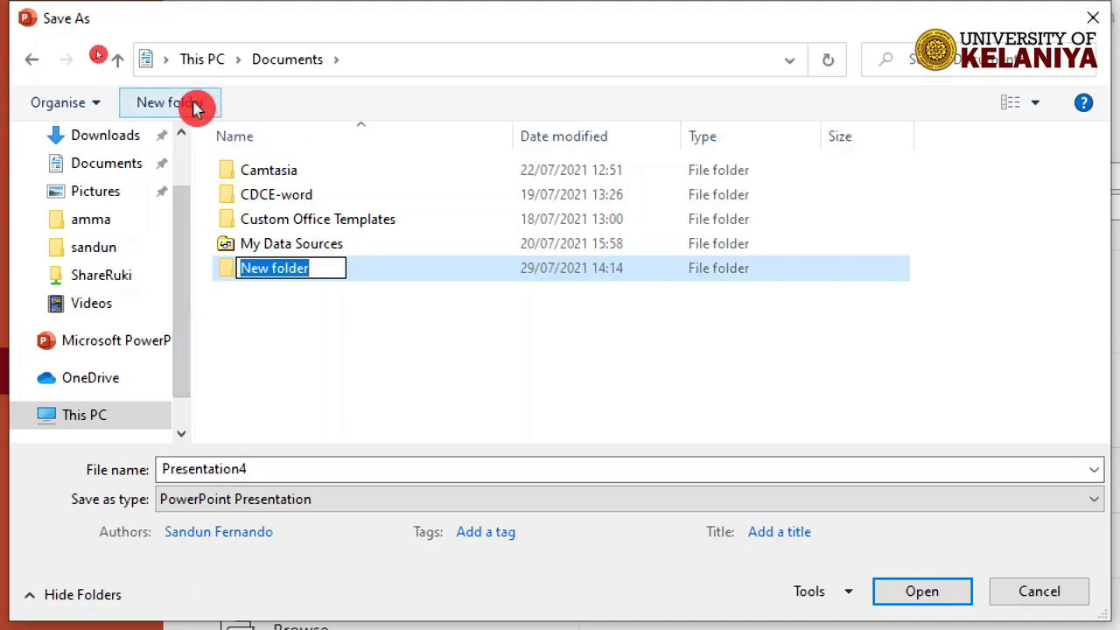
type("CDCE-COM")
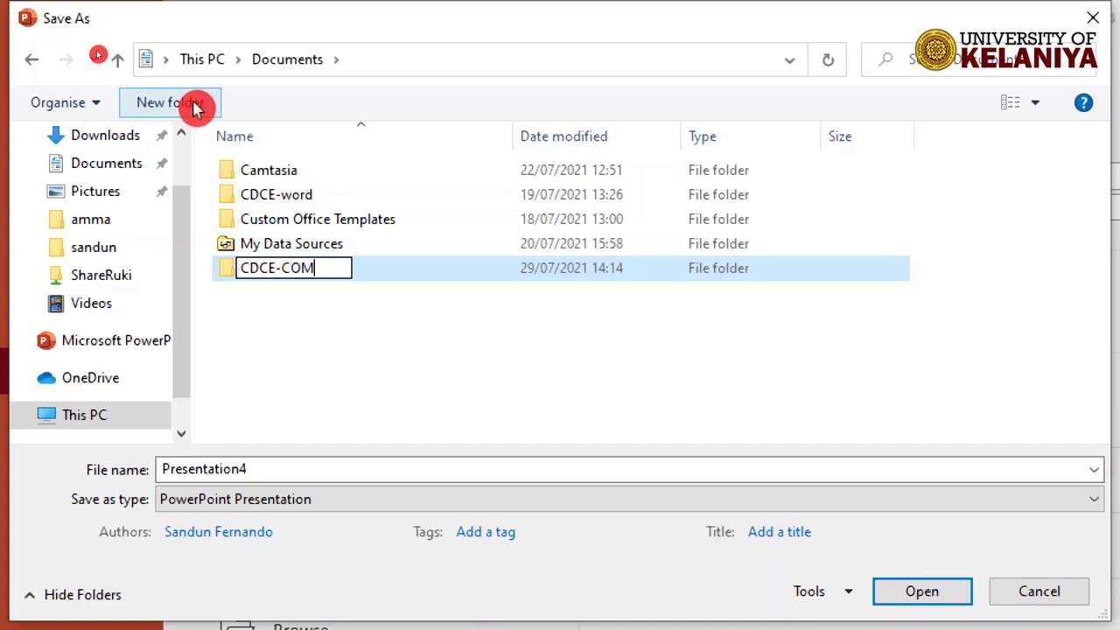
key("Return")
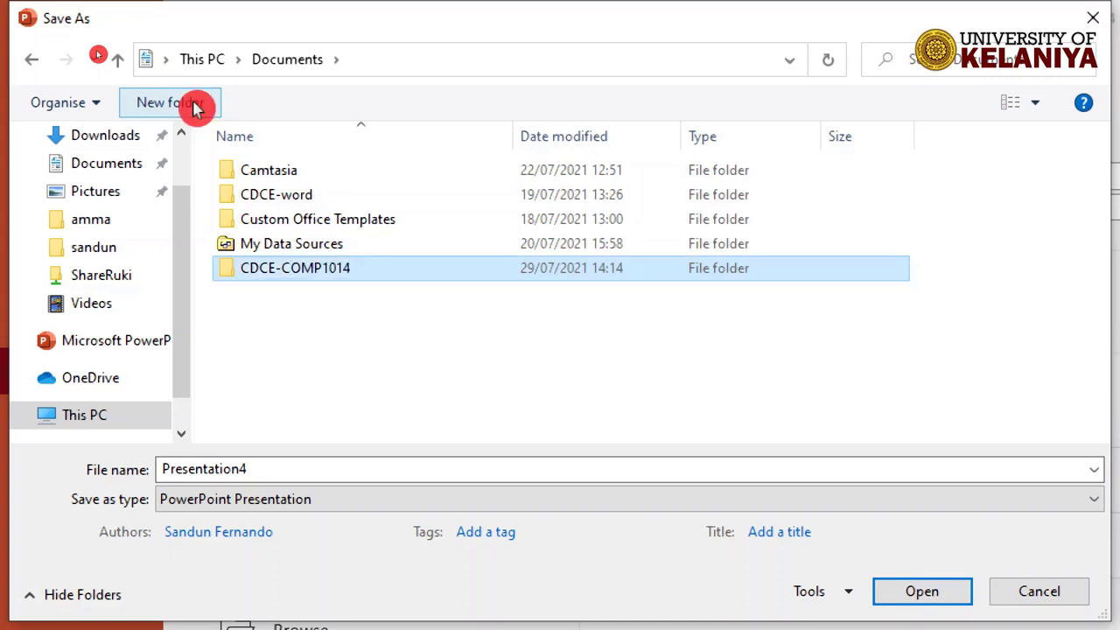
key("Return")
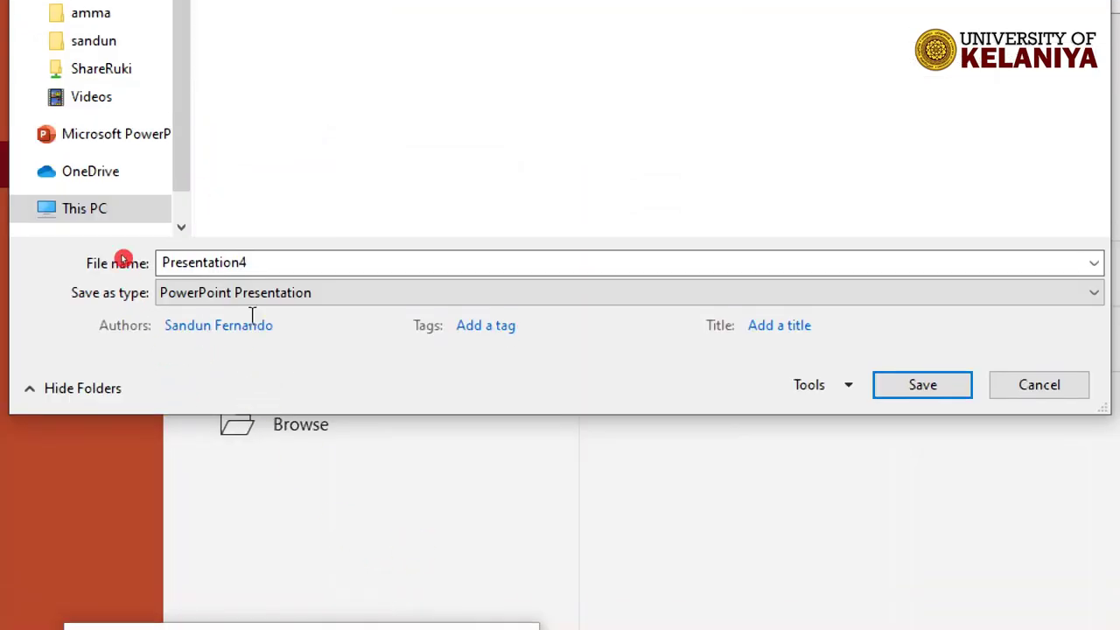
Save the presentation under the file name comp1014 as a PowerPoint Presentation
double_click(257, 255)
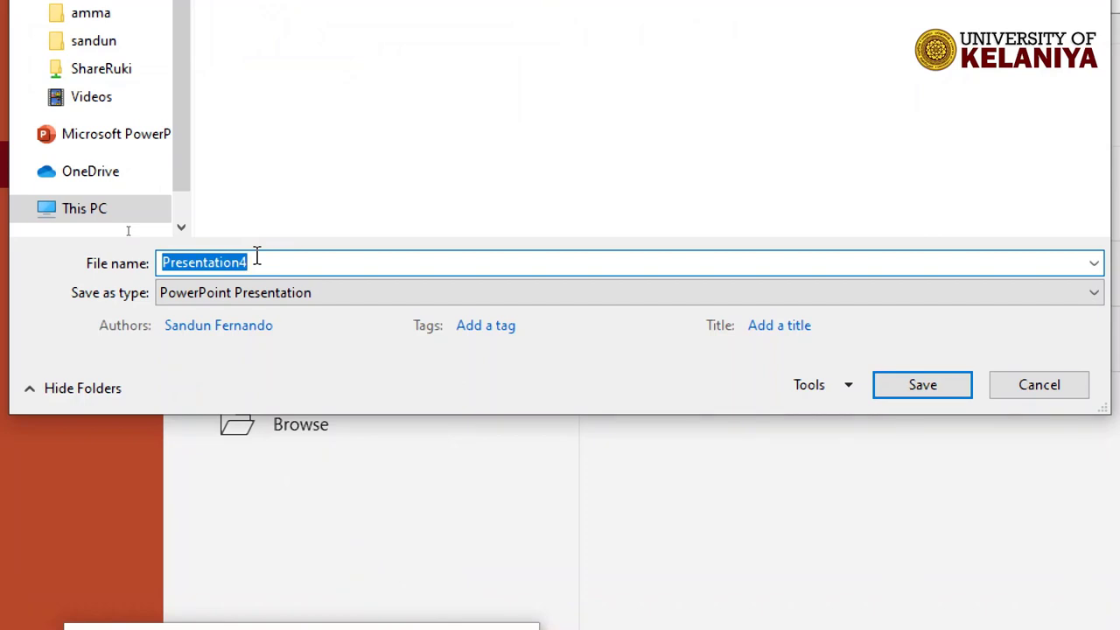
type("comp1014")
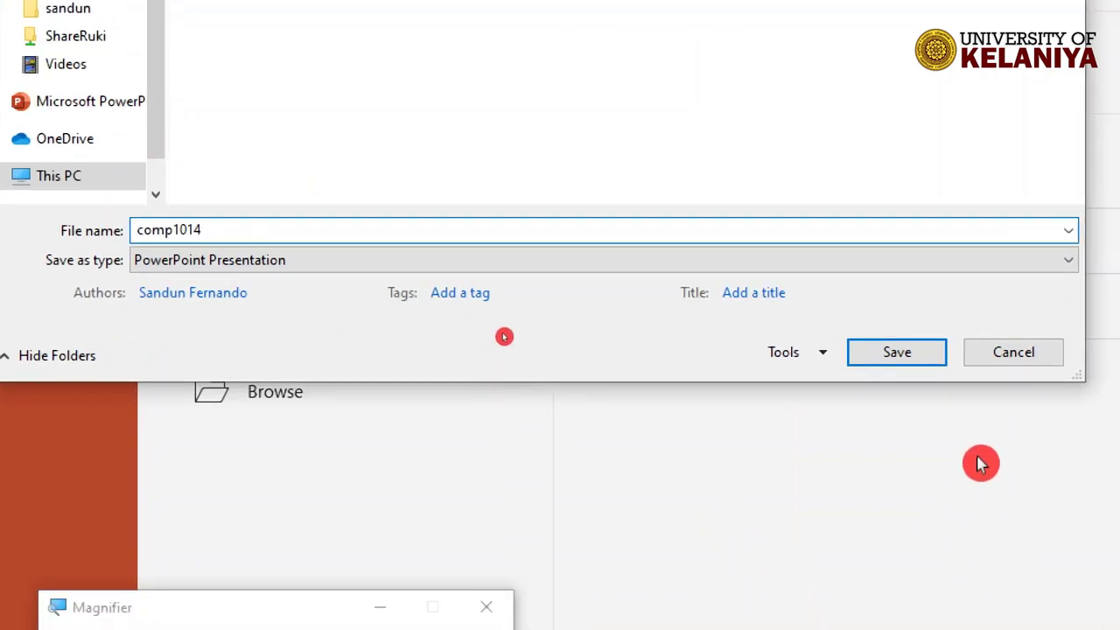
left_click(901, 353)
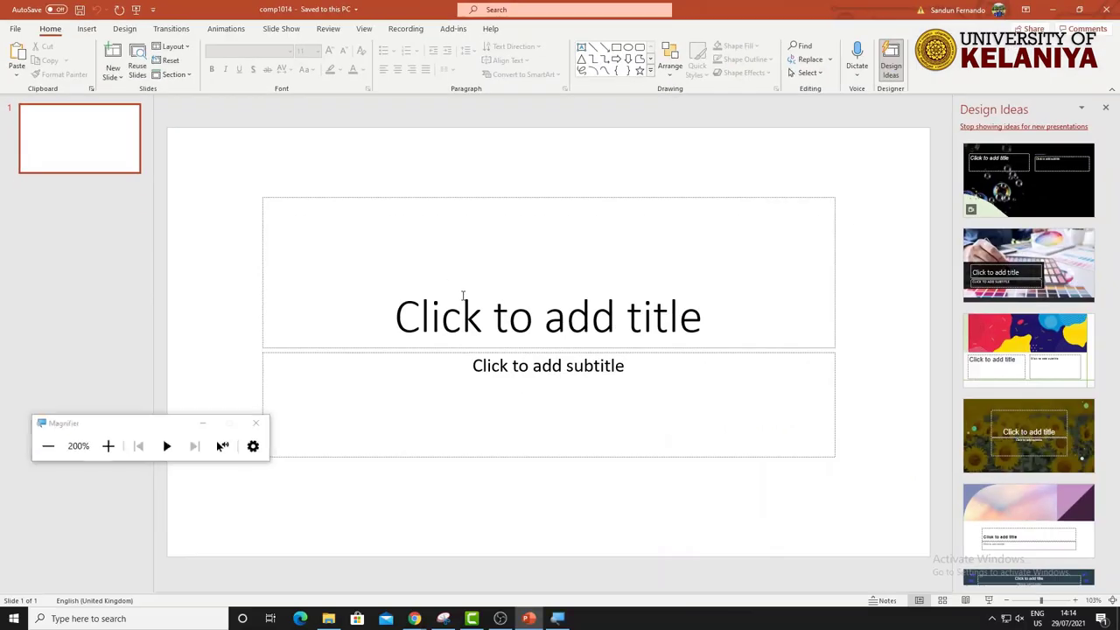
Review the saved presentation's Info page and the Office Account page
left_click(608, 77)
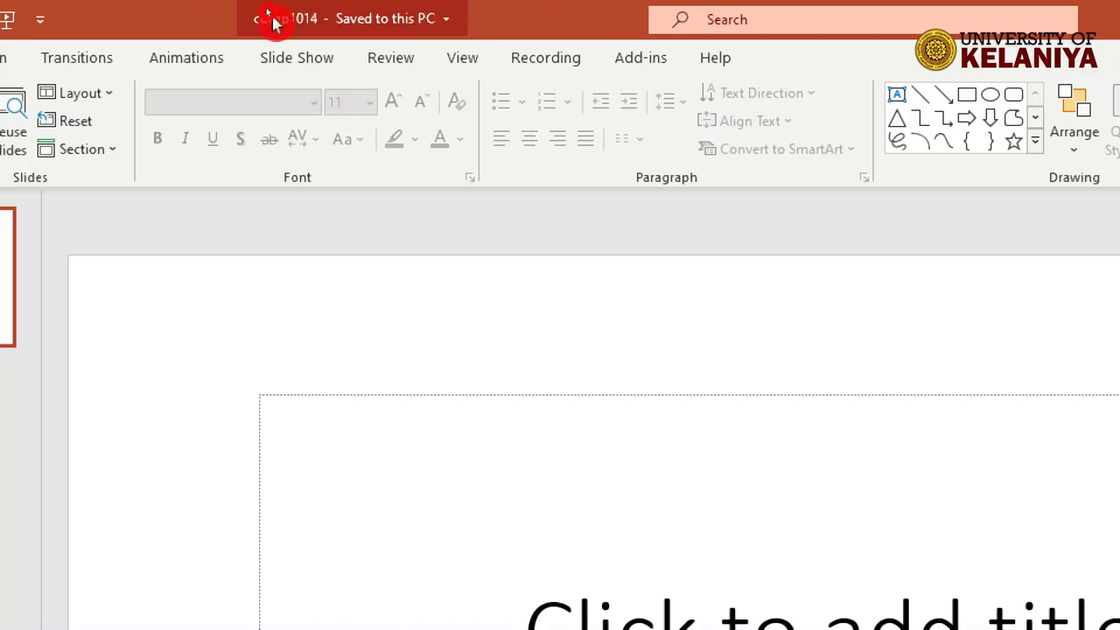
left_click(36, 63)
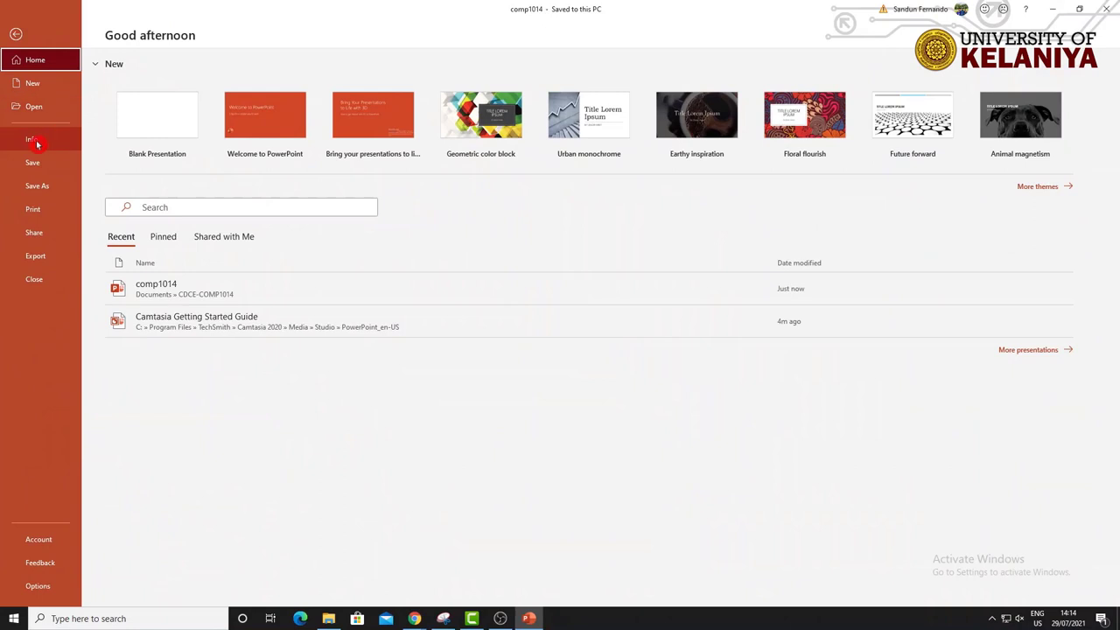
left_click(35, 142)
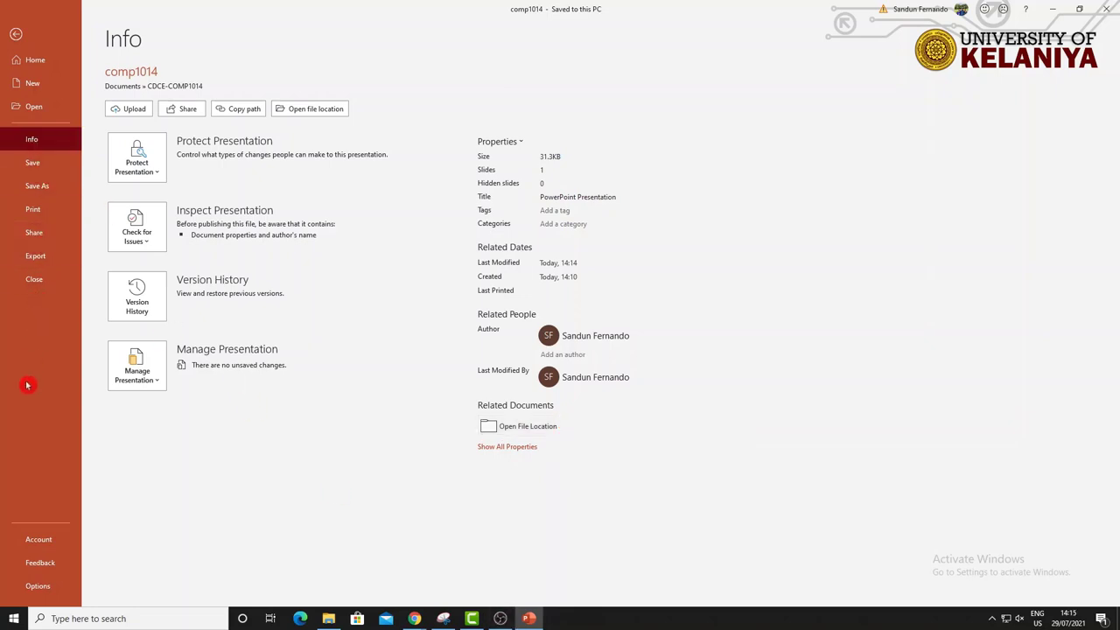
left_click(49, 538)
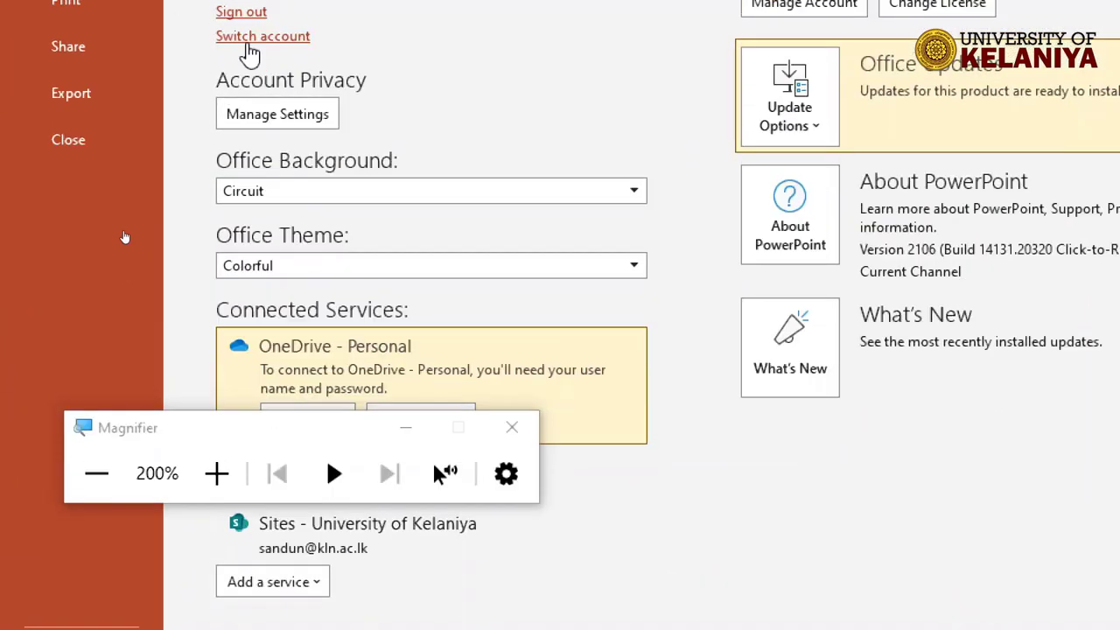
key("super+Escape")
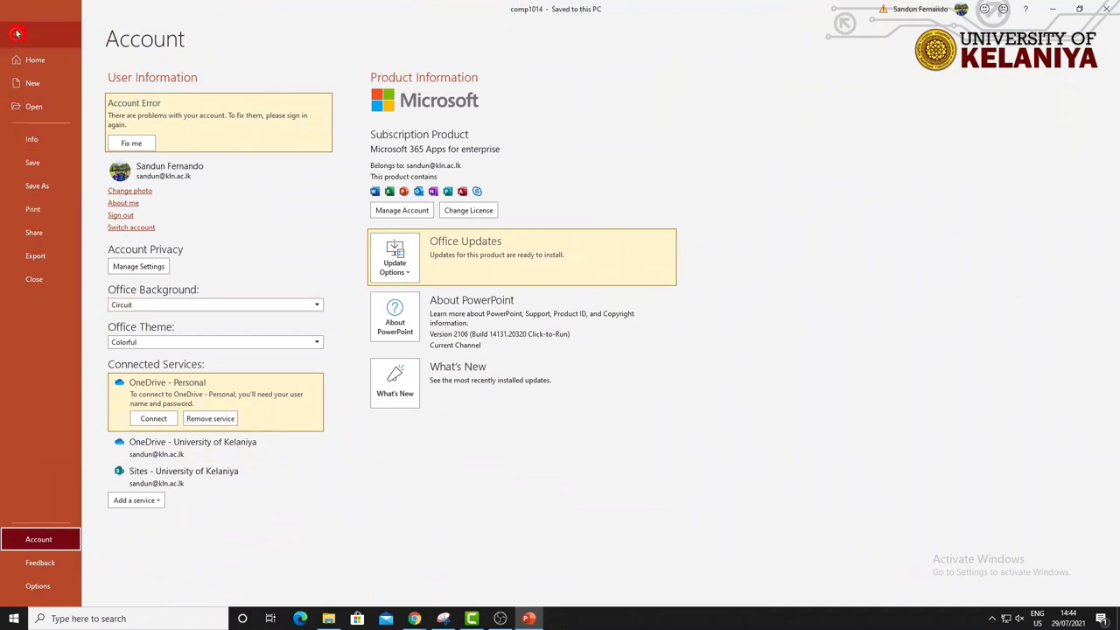